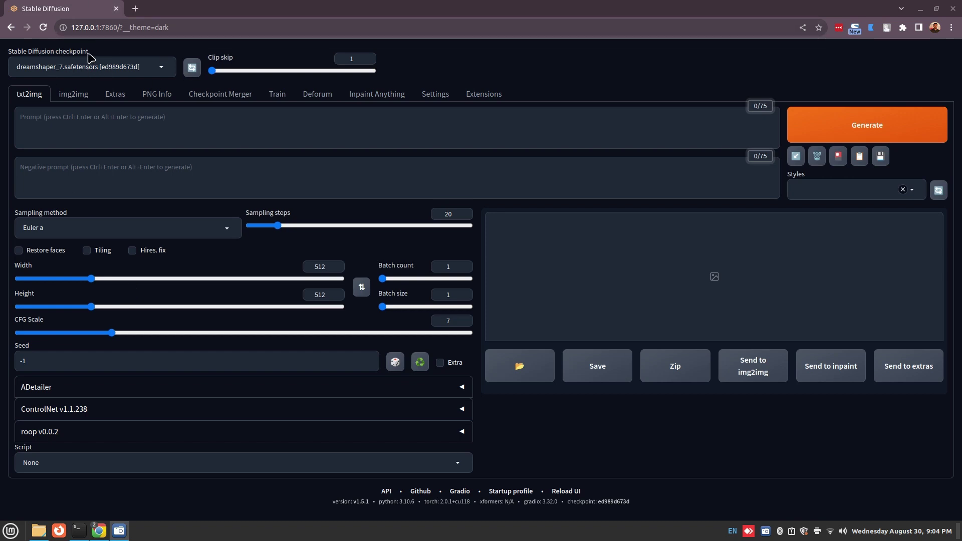
# Load civitai in a new browser tab and go to its Models page
pyautogui.click(544, 77)
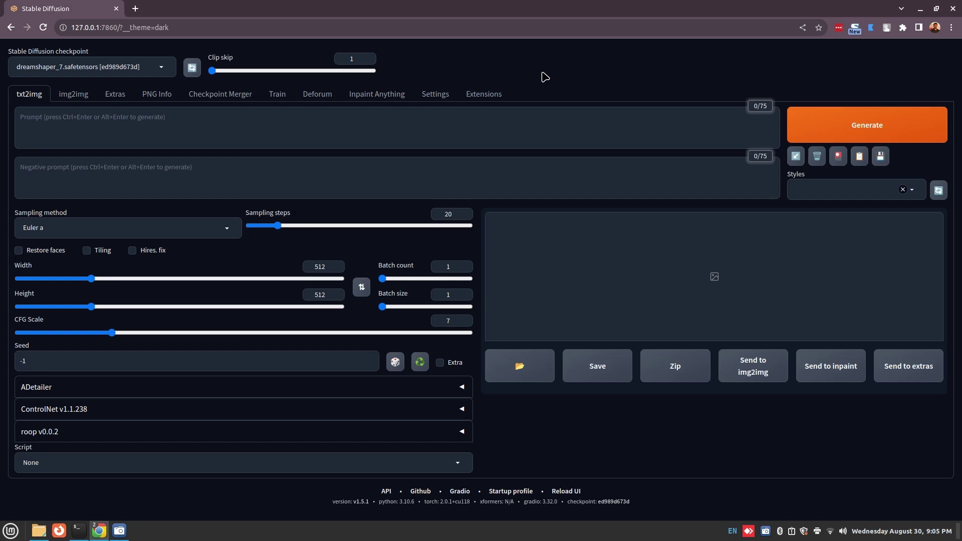
pyautogui.click(135, 8)
pyautogui.write('civitai')
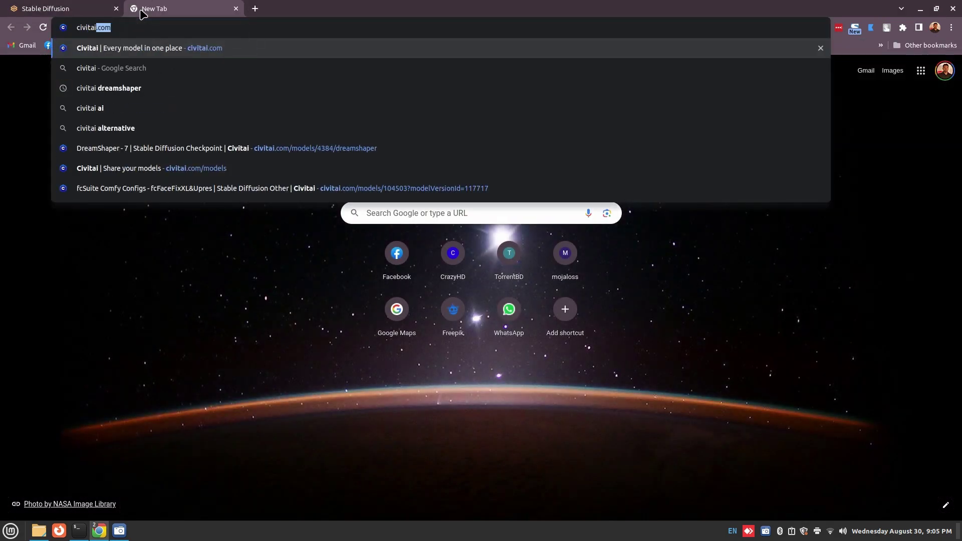
pyautogui.press('Return')
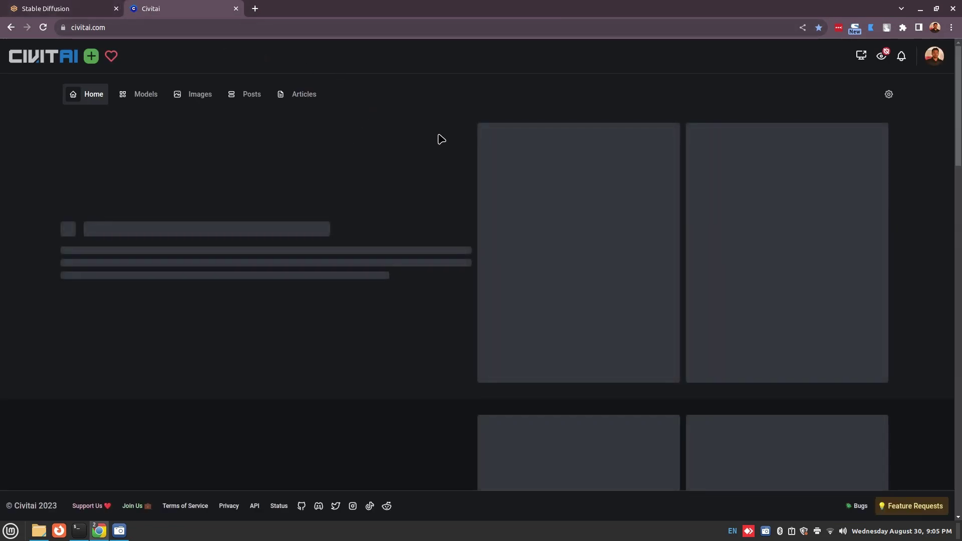
pyautogui.click(144, 96)
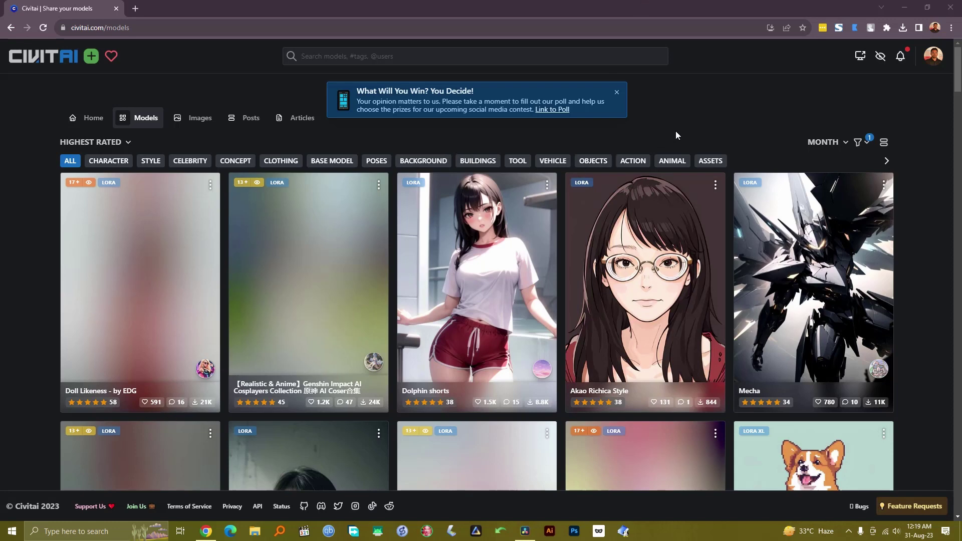
# Filter the model list to Checkpoint instead of LoRA and scroll through the results
pyautogui.click(859, 143)
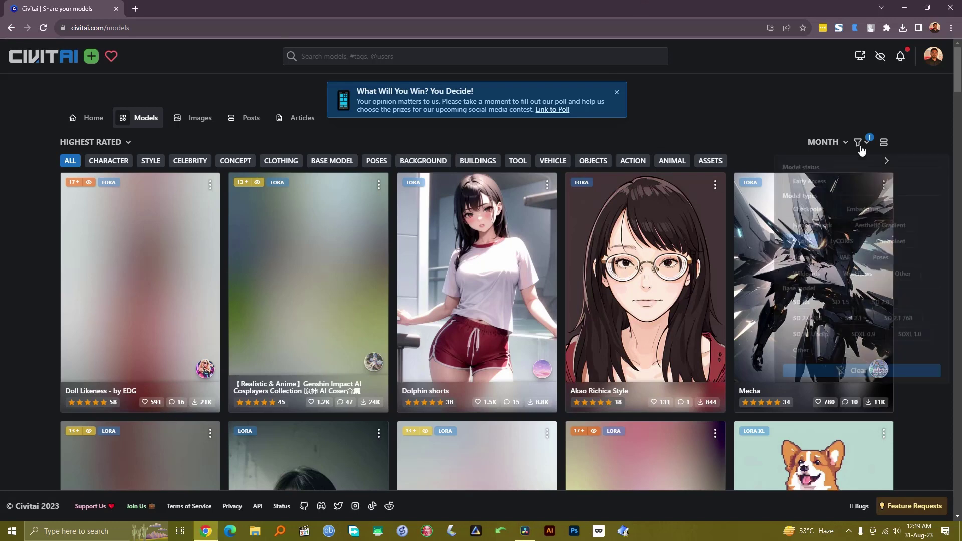
pyautogui.click(816, 210)
pyautogui.click(806, 242)
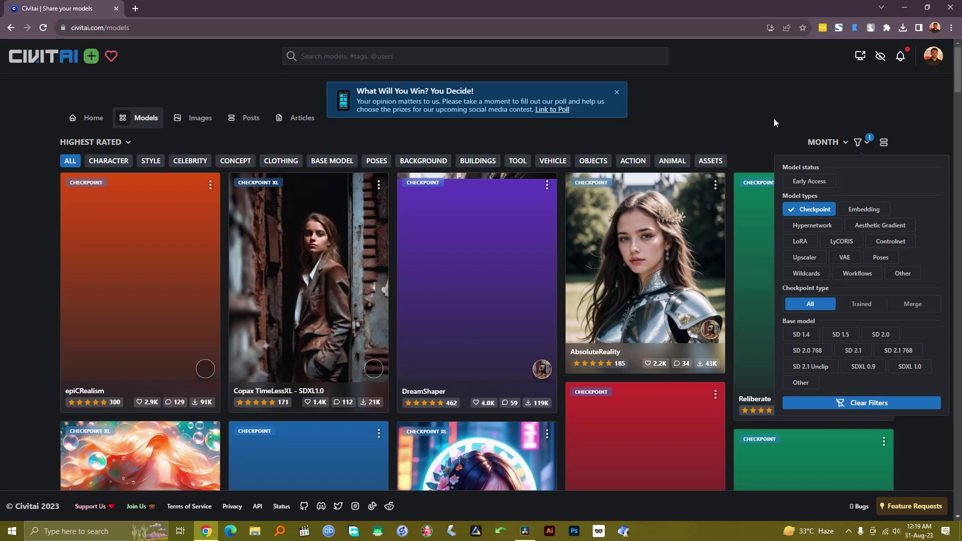
pyautogui.click(774, 123)
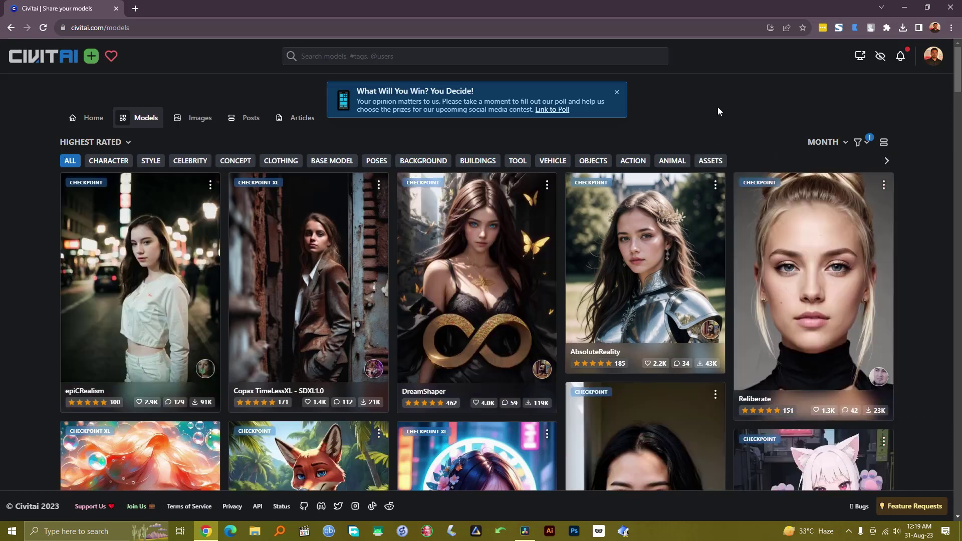
pyautogui.scroll(-2, 719, 108)
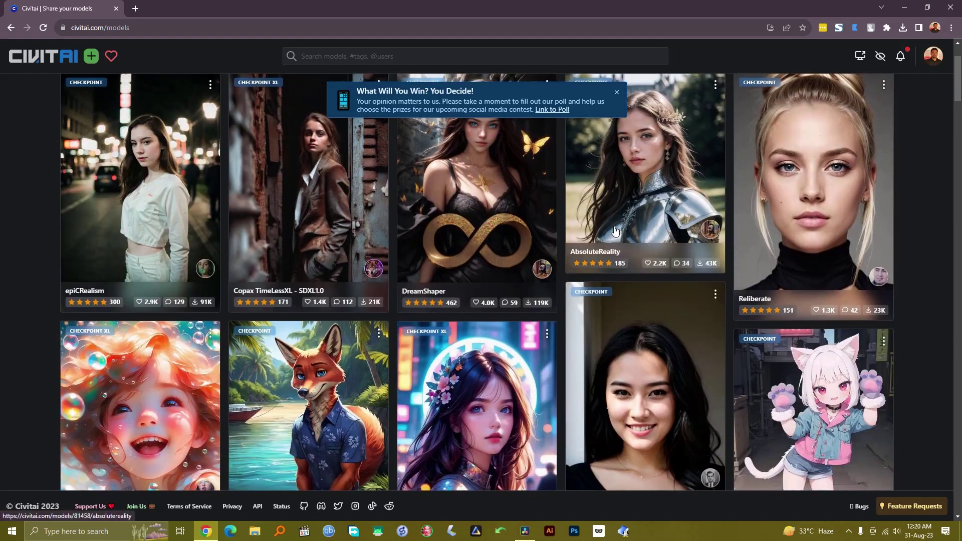
pyautogui.scroll(-2, 16, 379)
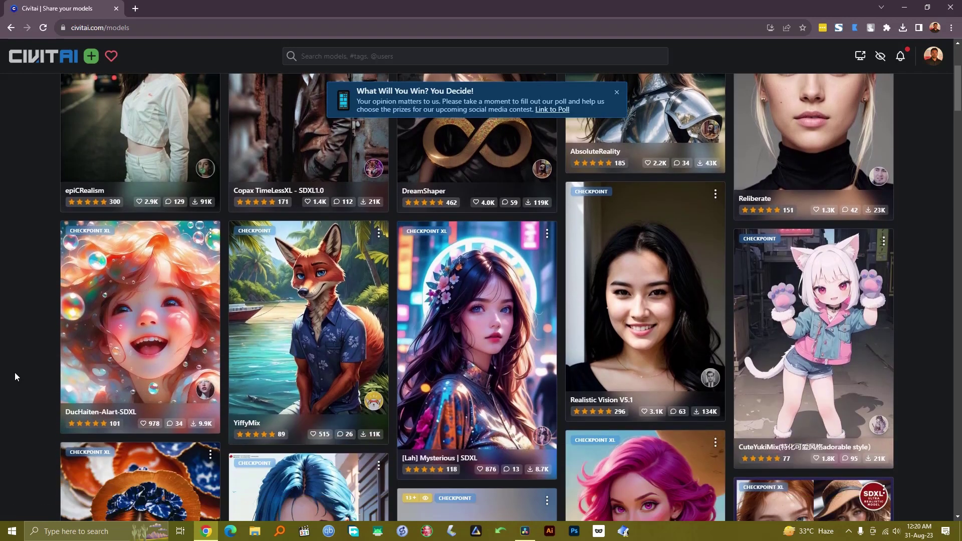
pyautogui.scroll(-7, 457, 376)
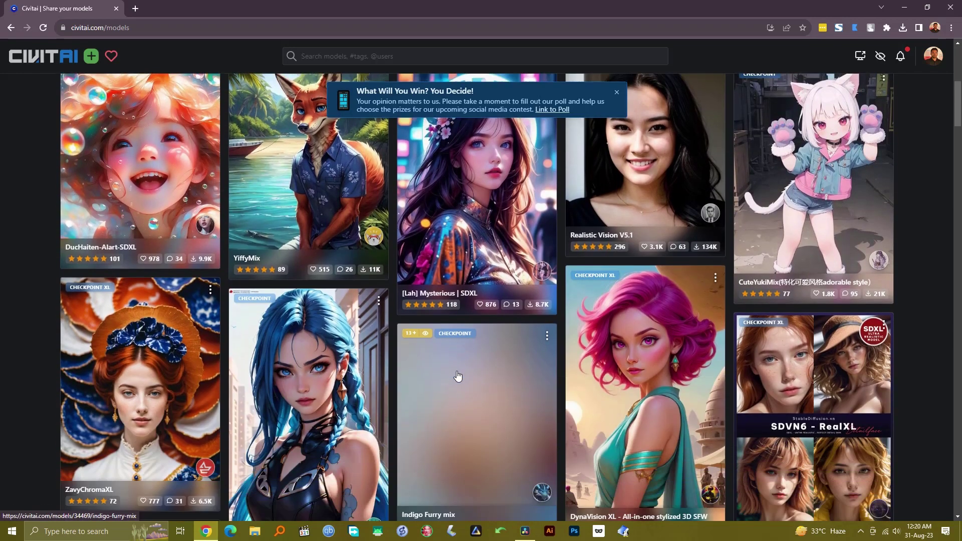
pyautogui.scroll(-20, 457, 376)
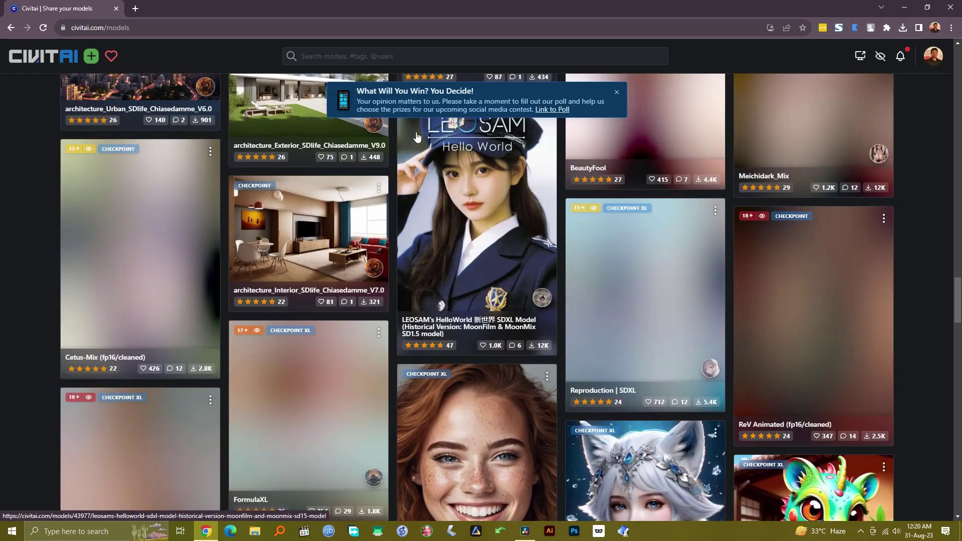
# Search for 'jugger' and open the Juggernaut checkpoint page from the suggestions
pyautogui.click(391, 56)
pyautogui.write('jugger')
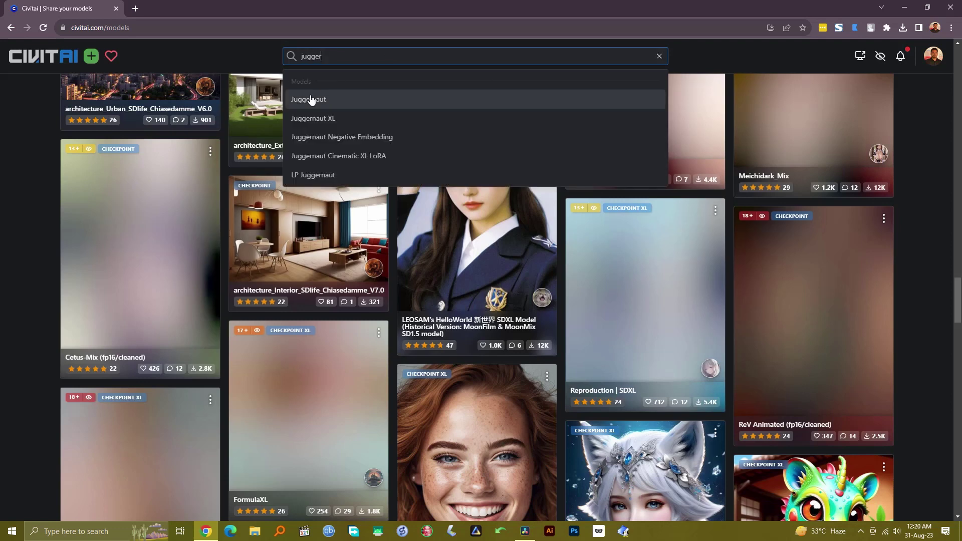
pyautogui.click(310, 100)
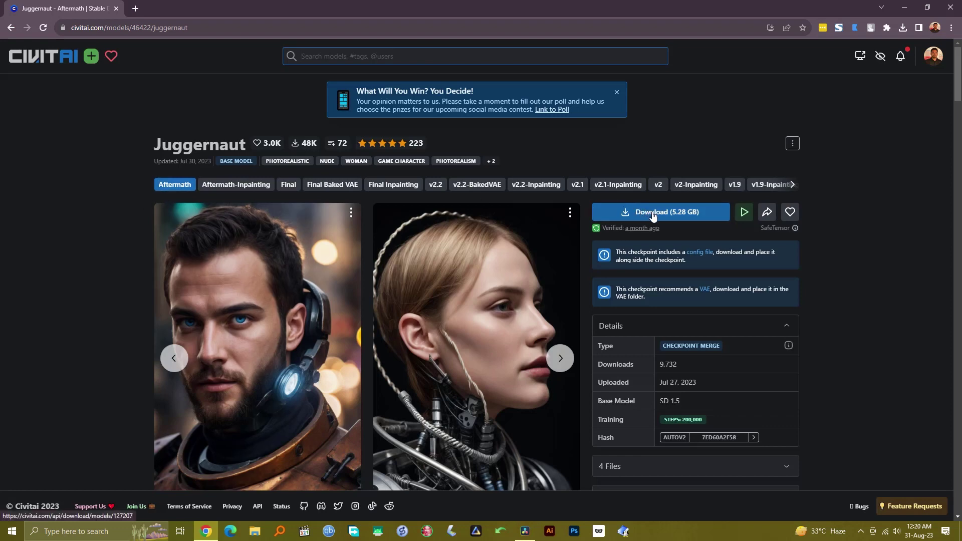
# Download the 5.28 GB Juggernaut Aftermath checkpoint to the Desktop with Free Download Manager
pyautogui.click(625, 214)
pyautogui.click(552, 285)
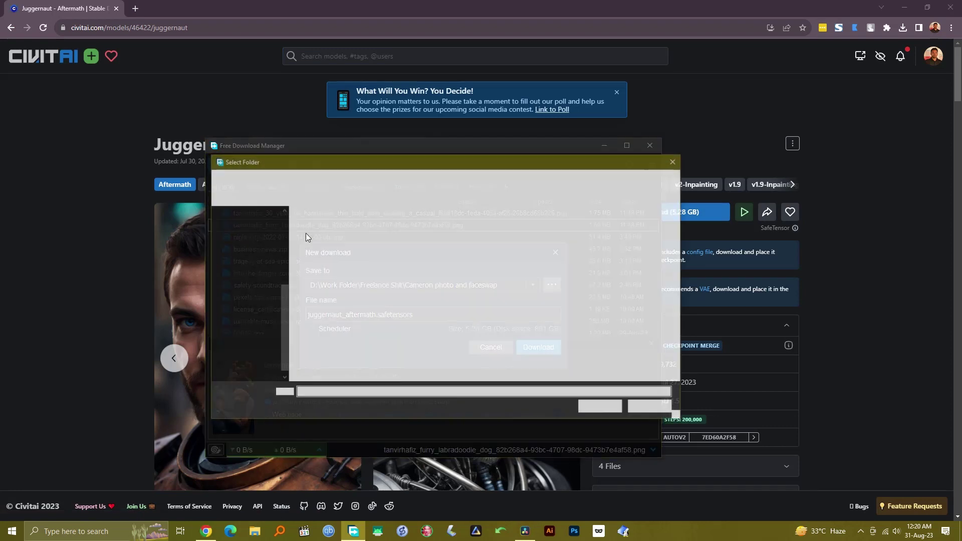
pyautogui.click(280, 221)
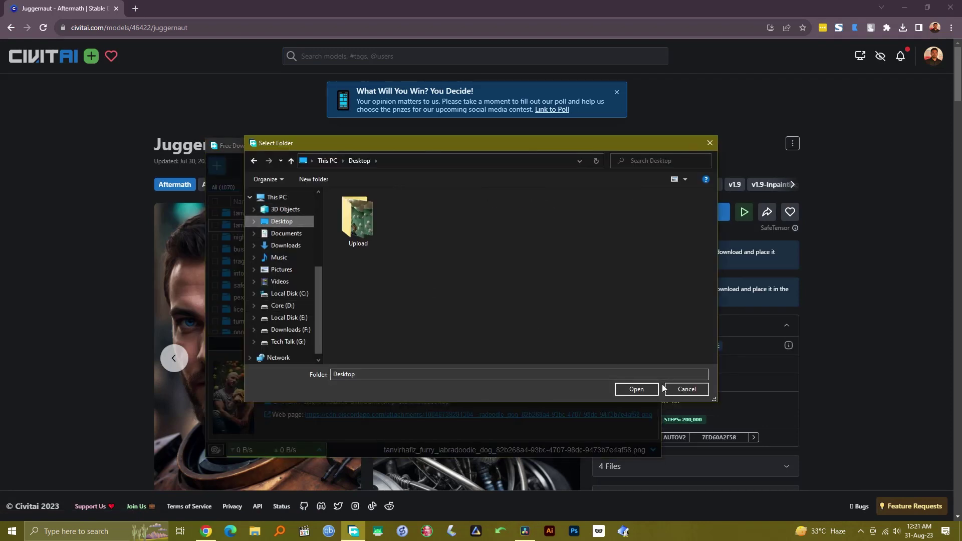
pyautogui.click(637, 389)
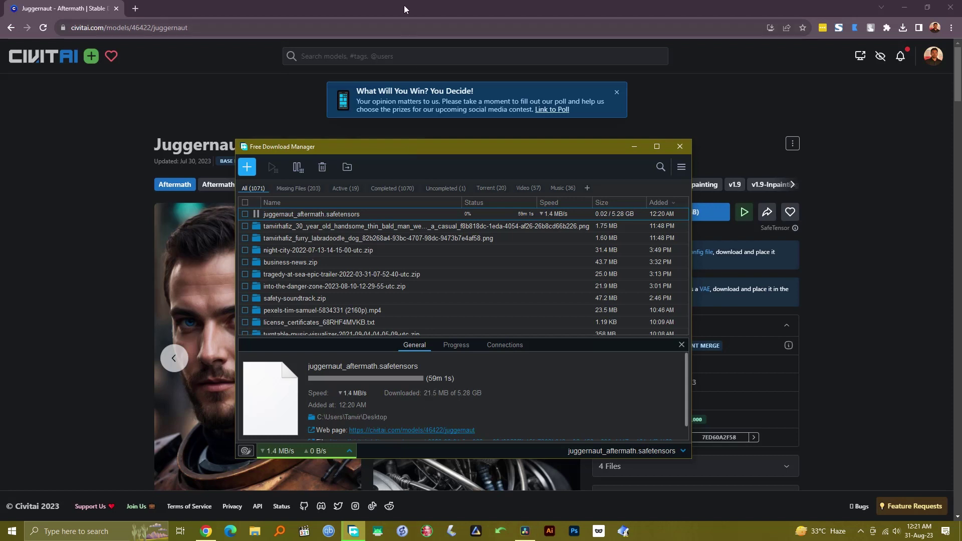
pyautogui.click(889, 224)
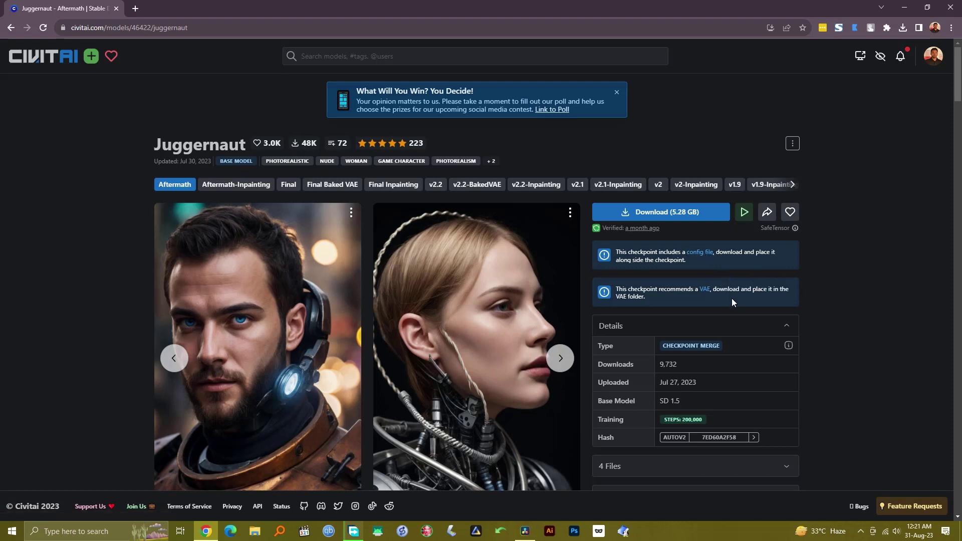
# Download the juggernaut_aftermath.yaml config file to the Desktop as well
pyautogui.click(703, 253)
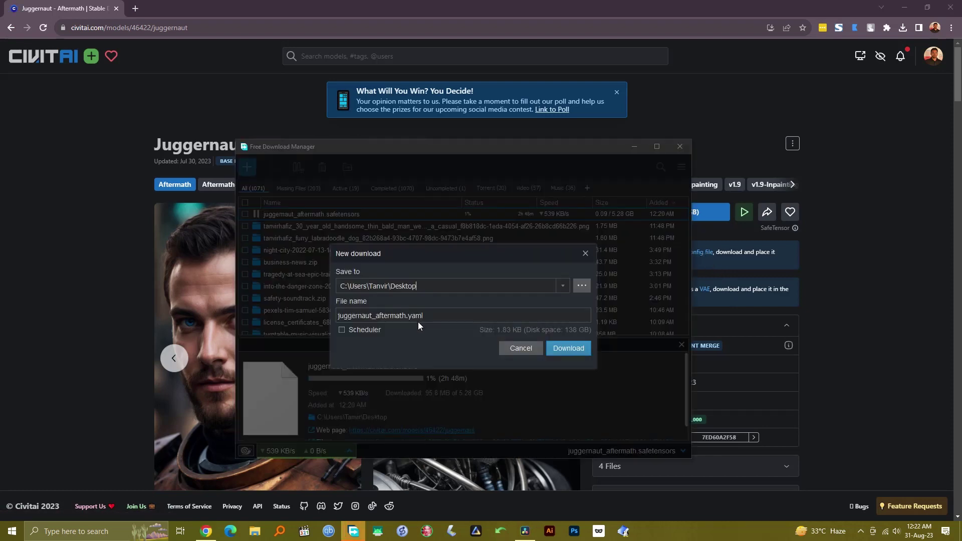
pyautogui.click(572, 349)
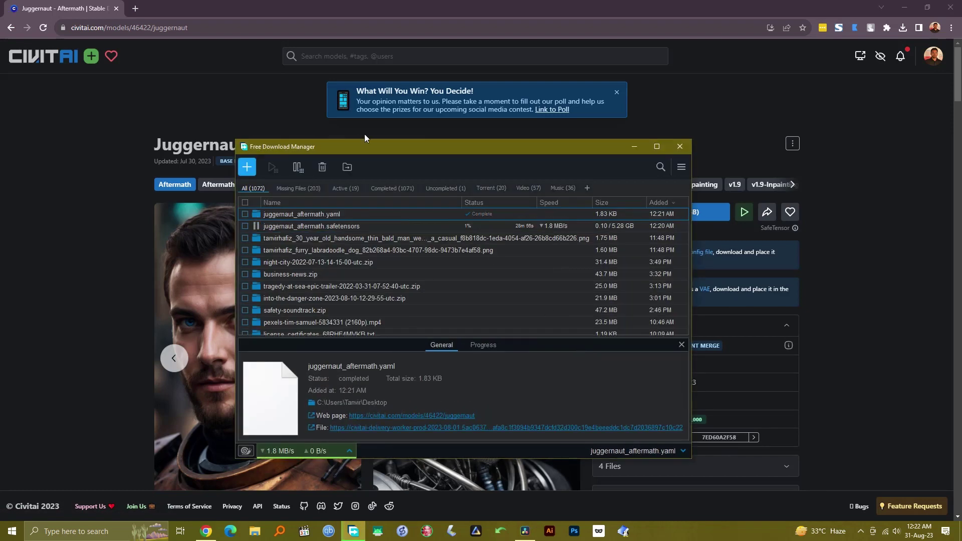
pyautogui.click(701, 316)
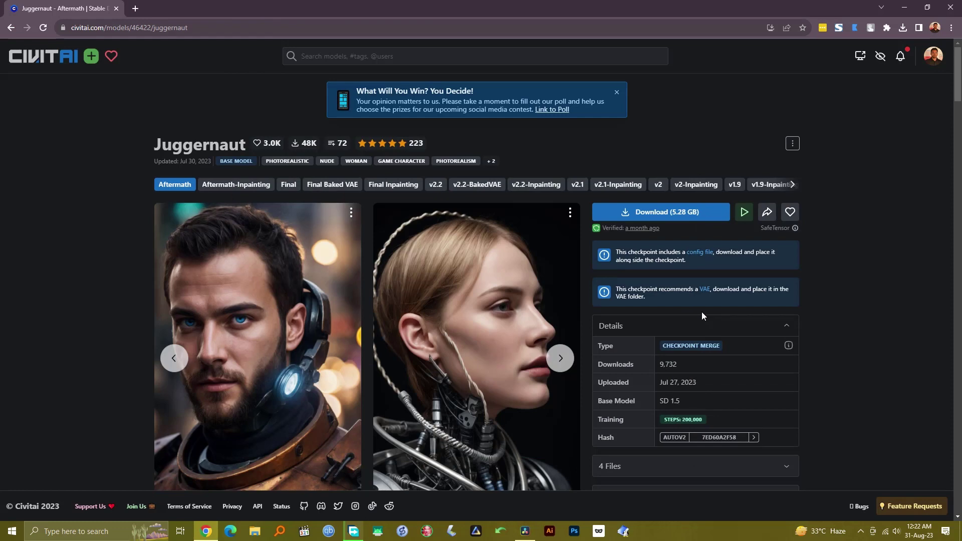
# Save the recommended TRCVAE.safetensors VAE into the Desktop folder
pyautogui.click(704, 294)
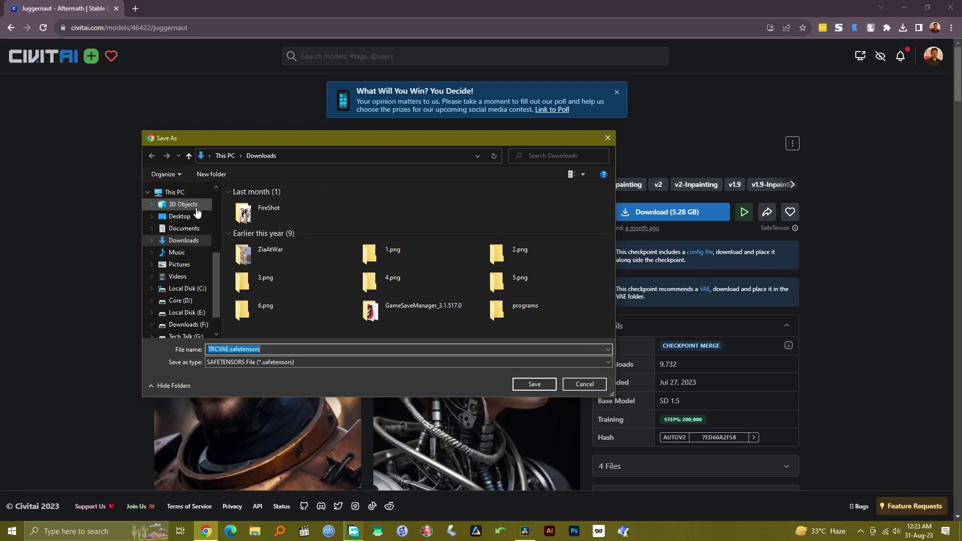
pyautogui.click(179, 216)
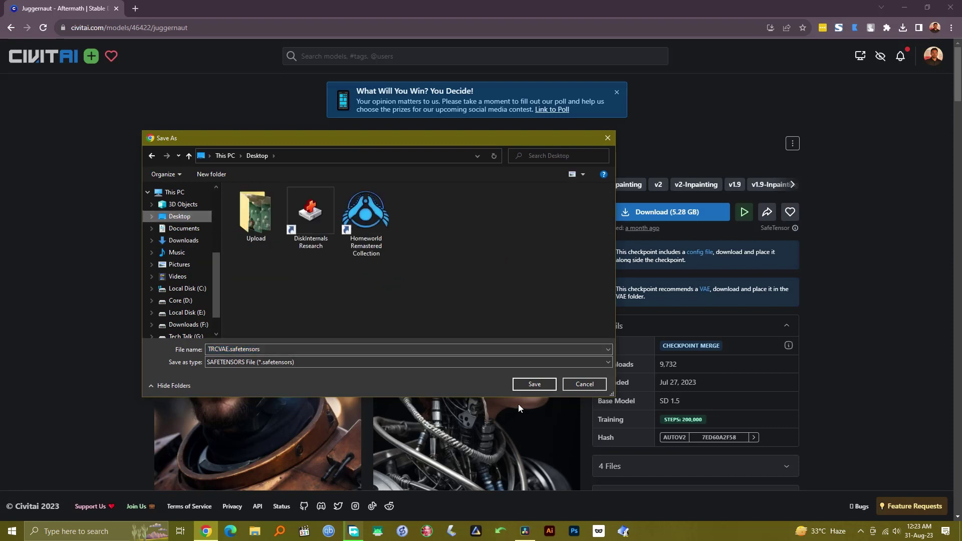
pyautogui.click(522, 384)
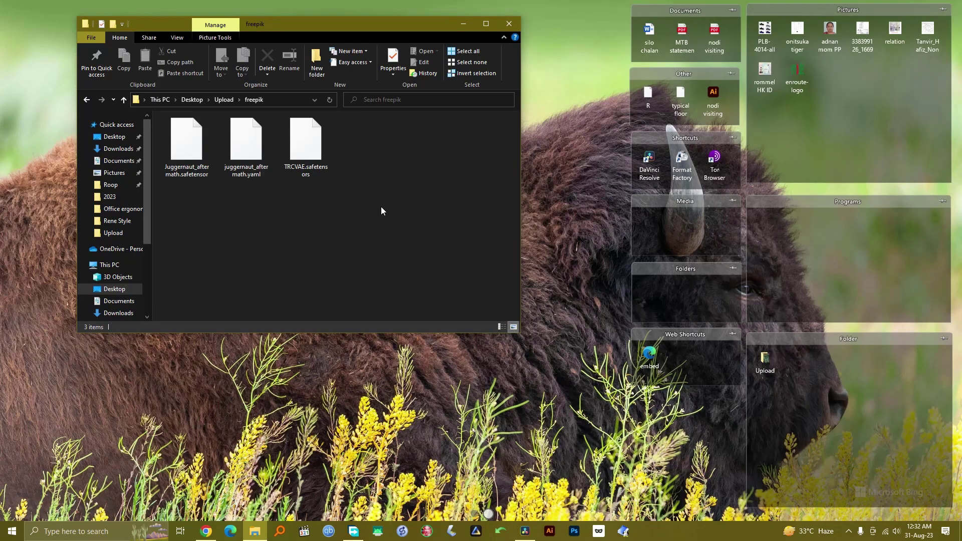
# Cut the three downloaded files and open the A1111 folder on the Tech Talk (G:) drive
pyautogui.moveTo(388, 152); pyautogui.dragTo(202, 182)
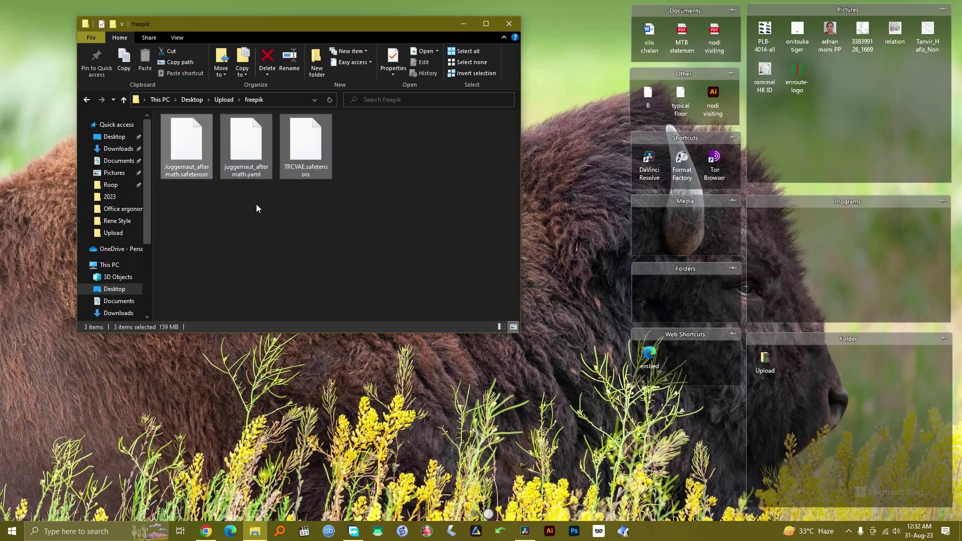
pyautogui.hotkey('ctrl', 'x')
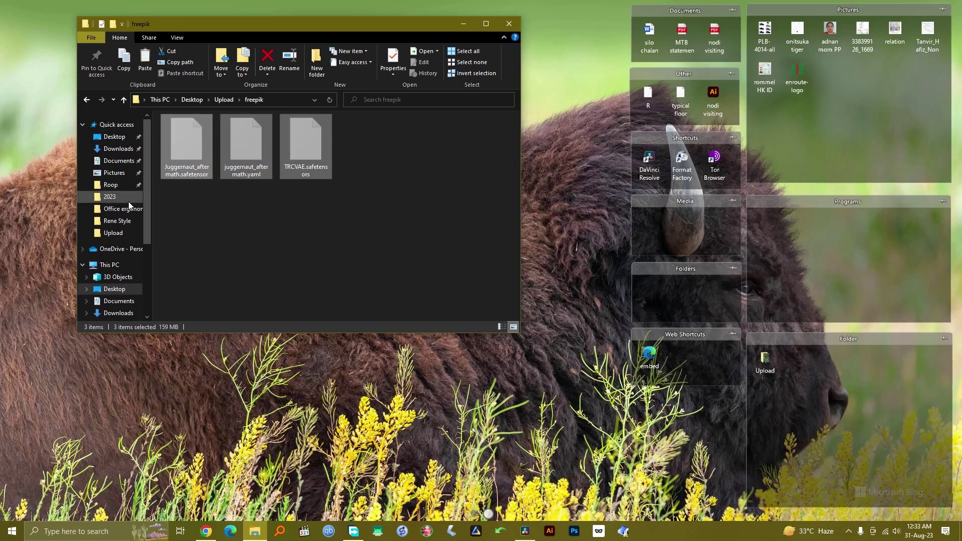
pyautogui.scroll(-3, 128, 202)
pyautogui.click(123, 281)
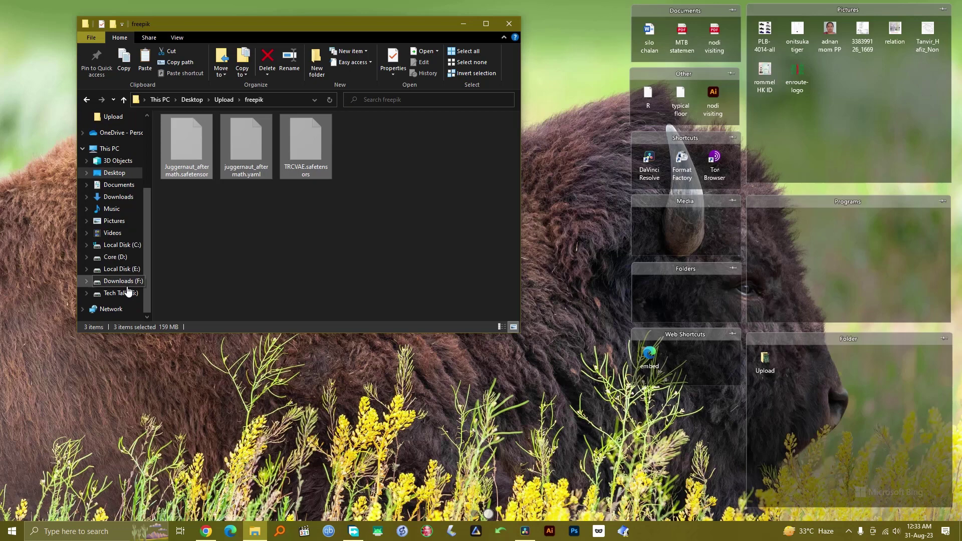
pyautogui.click(122, 293)
pyautogui.click(185, 195)
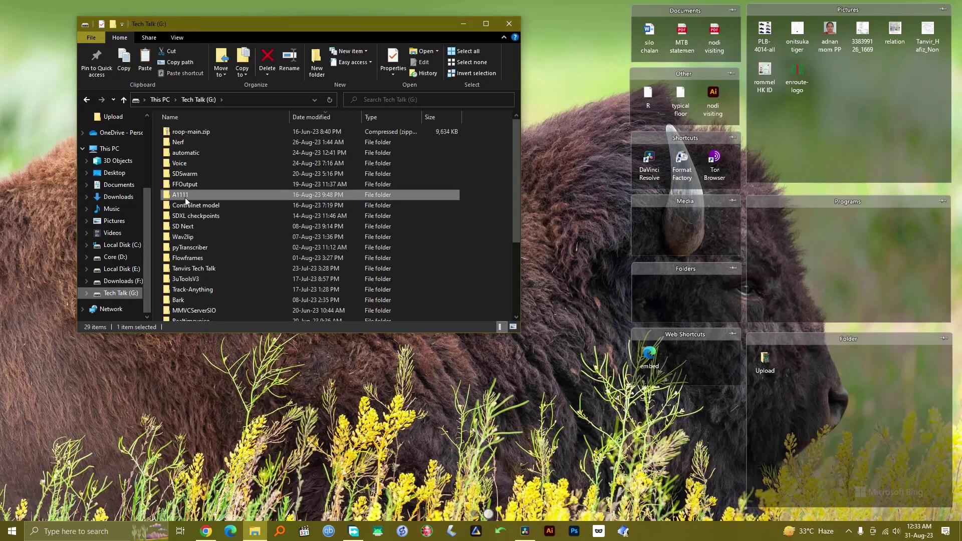
pyautogui.doubleClick(198, 194)
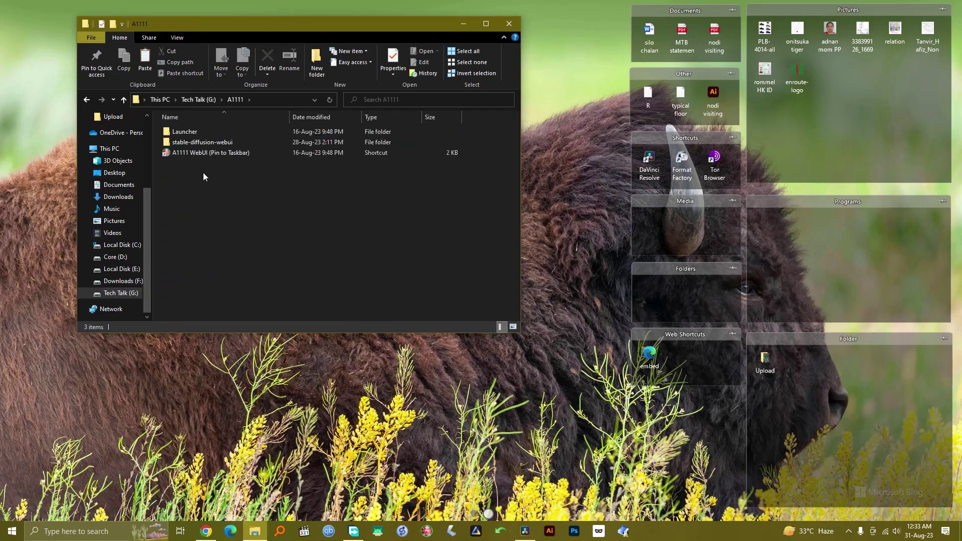
# Paste the files into stable-diffusion-webui\models\Stable-diffusion
pyautogui.doubleClick(208, 143)
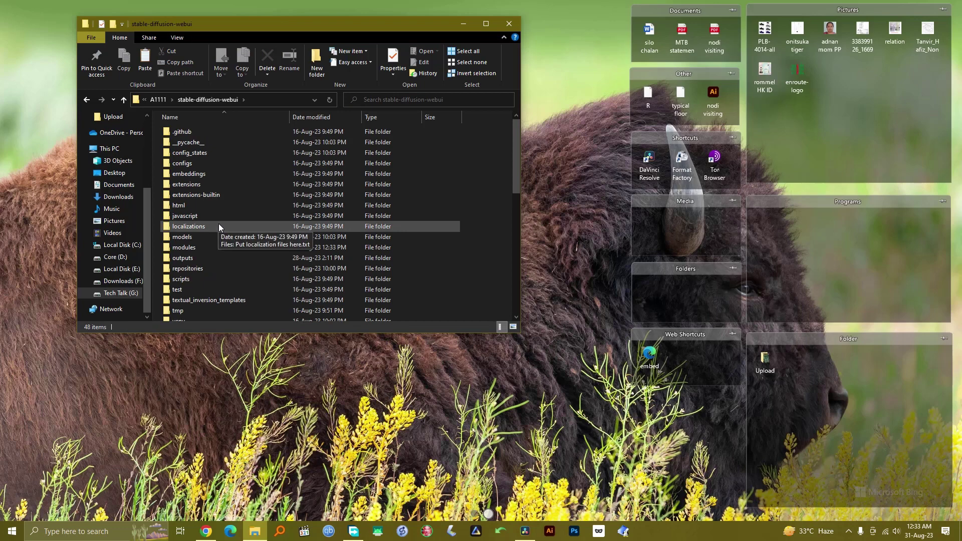
pyautogui.doubleClick(219, 237)
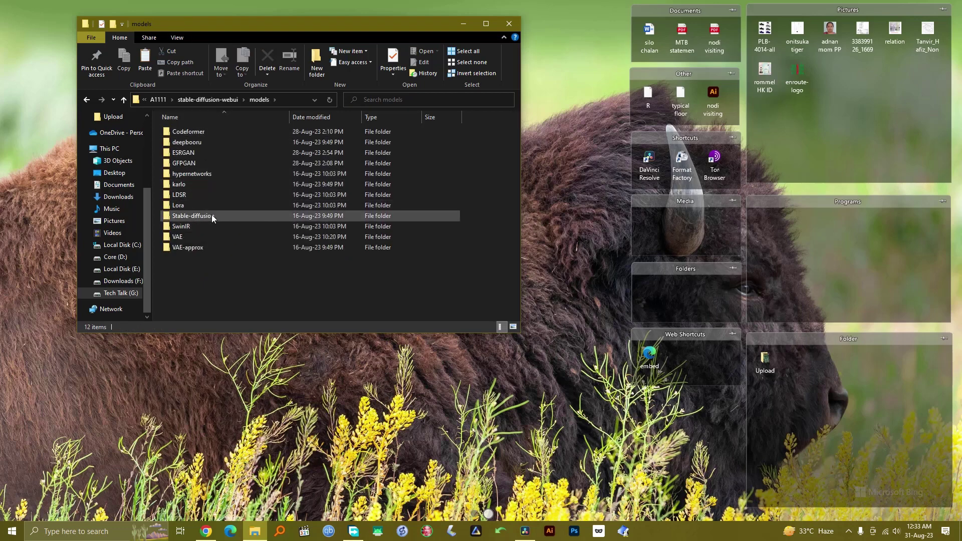
pyautogui.doubleClick(212, 215)
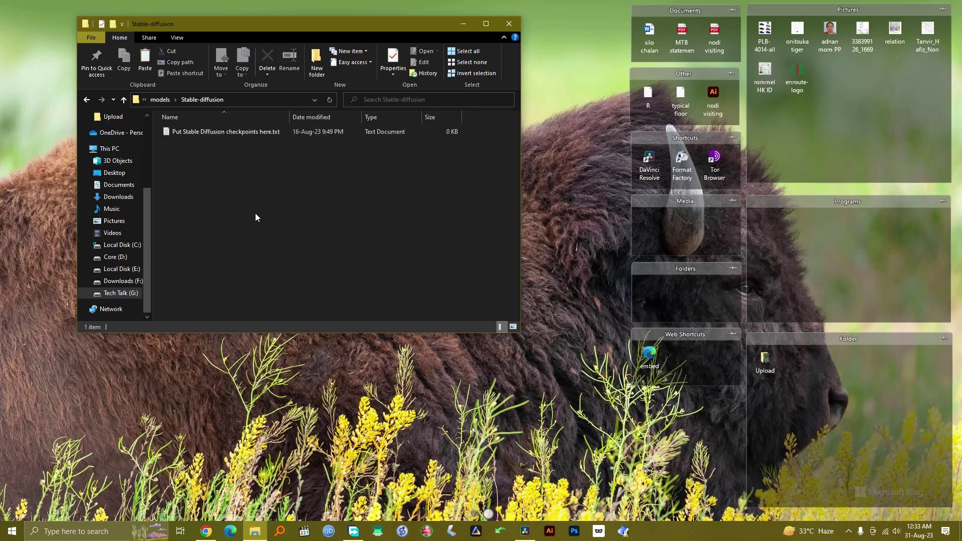
pyautogui.hotkey('ctrl', 'v')
pyautogui.click(281, 278)
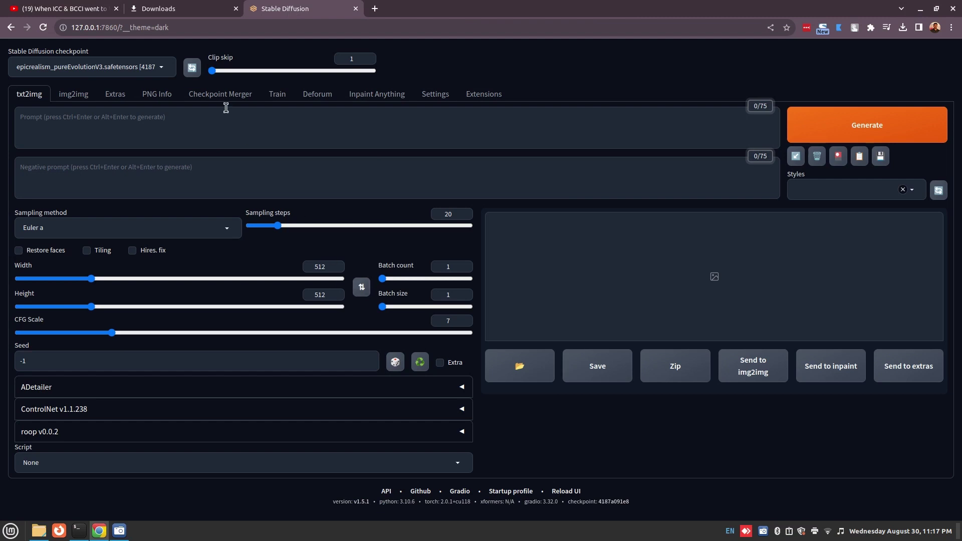
# Refresh the Stable Diffusion checkpoint dropdown and select juggernaut_aftermath.safetensors
pyautogui.click(193, 69)
pyautogui.click(158, 69)
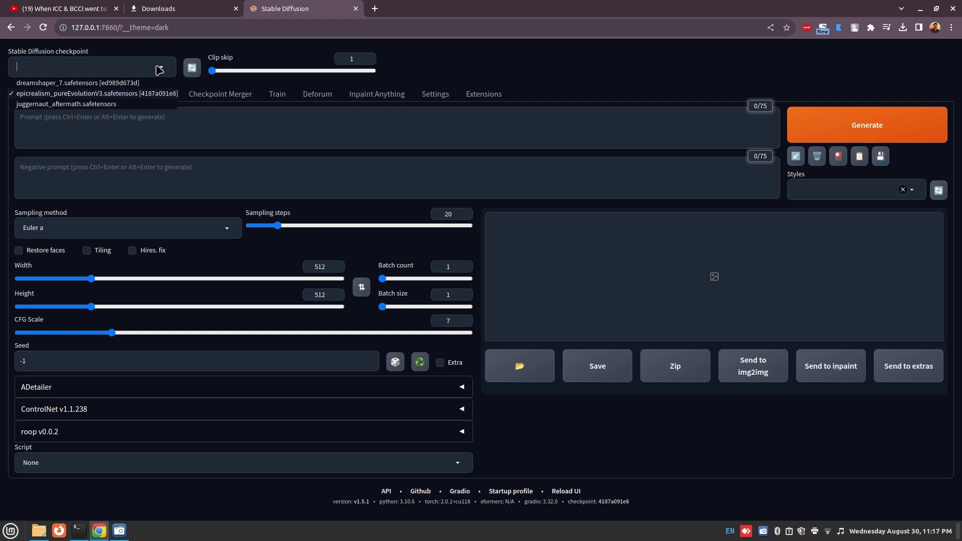
pyautogui.click(100, 105)
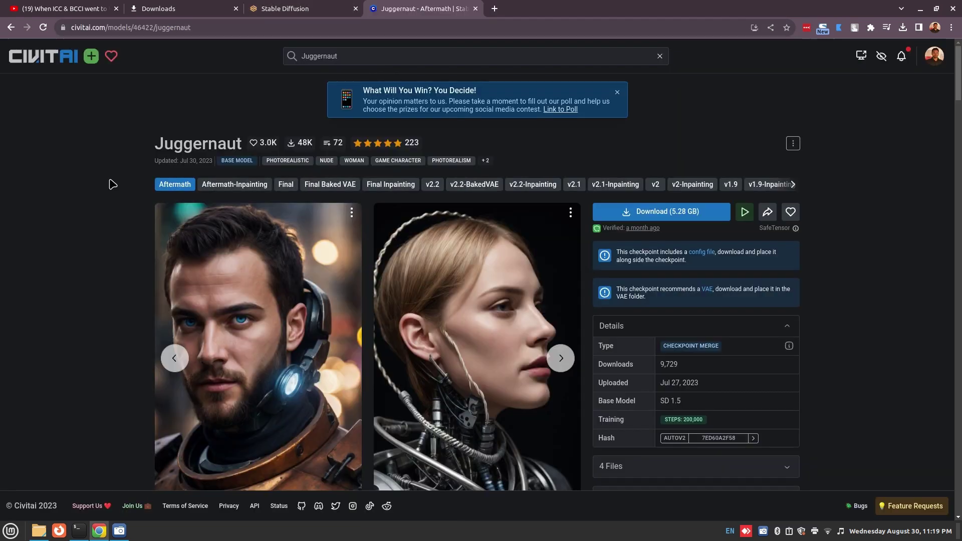
# Open the first Juggernaut example image and copy its generation data
pyautogui.scroll(-3, 113, 185)
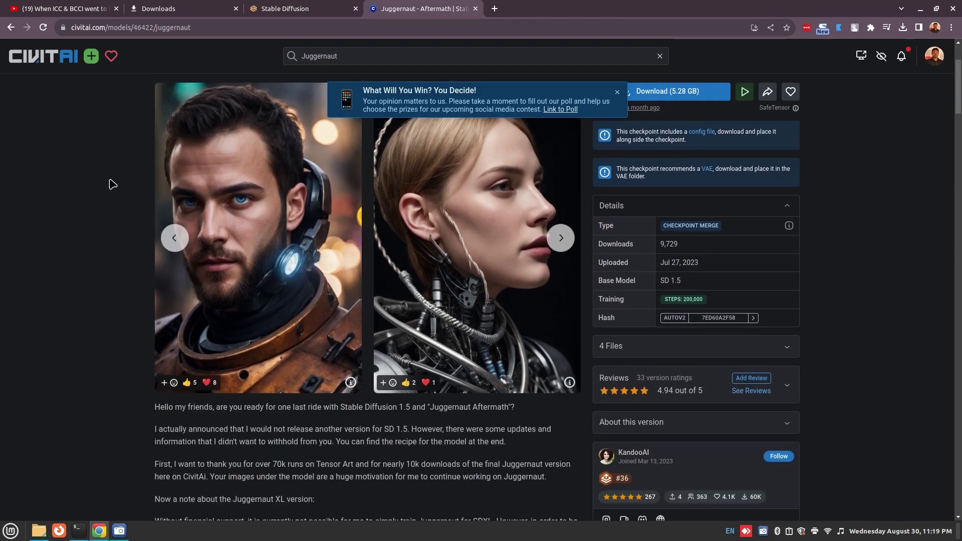
pyautogui.click(261, 250)
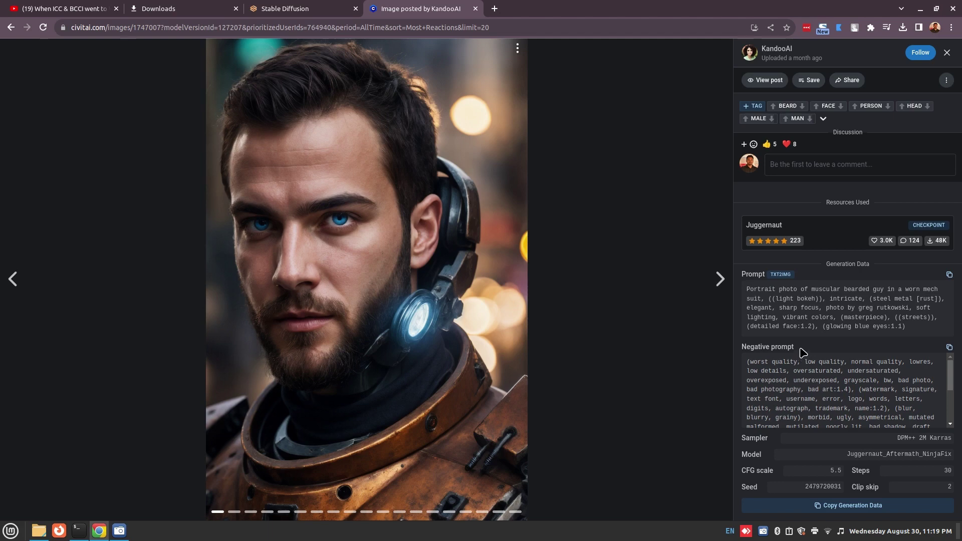
pyautogui.click(823, 509)
# Paste the Civitai generation data into the txt2img prompt and apply it to all settings
pyautogui.click(270, 6)
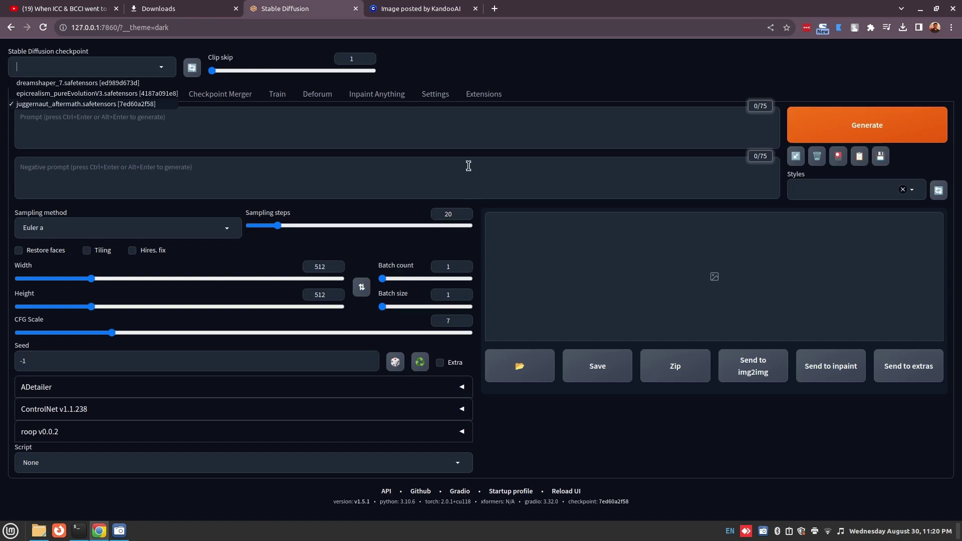
pyautogui.click(466, 139)
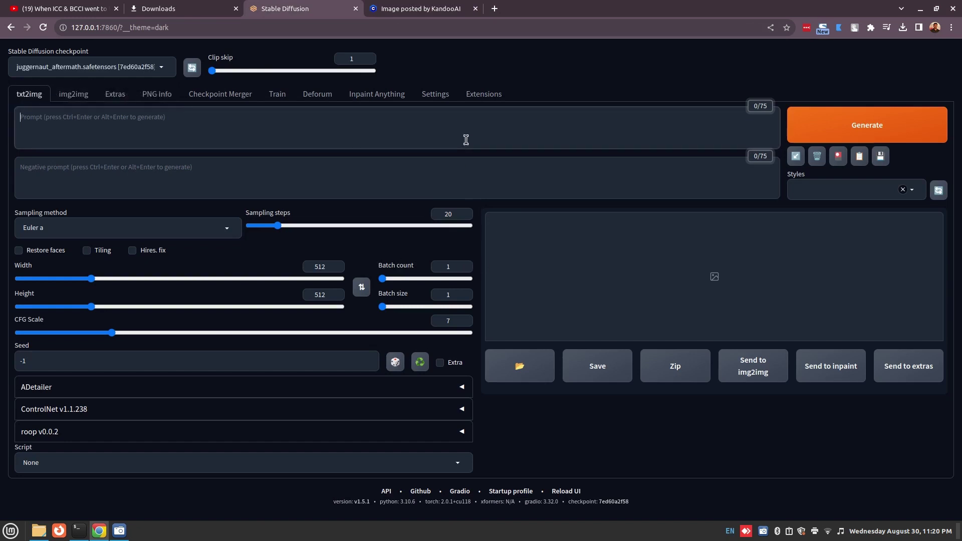
pyautogui.hotkey('ctrl', 'v')
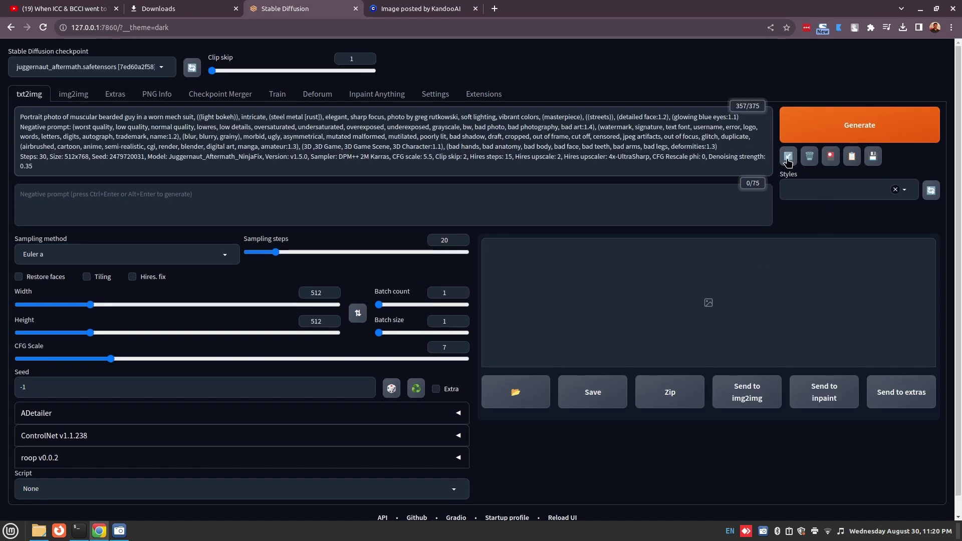
pyautogui.click(788, 157)
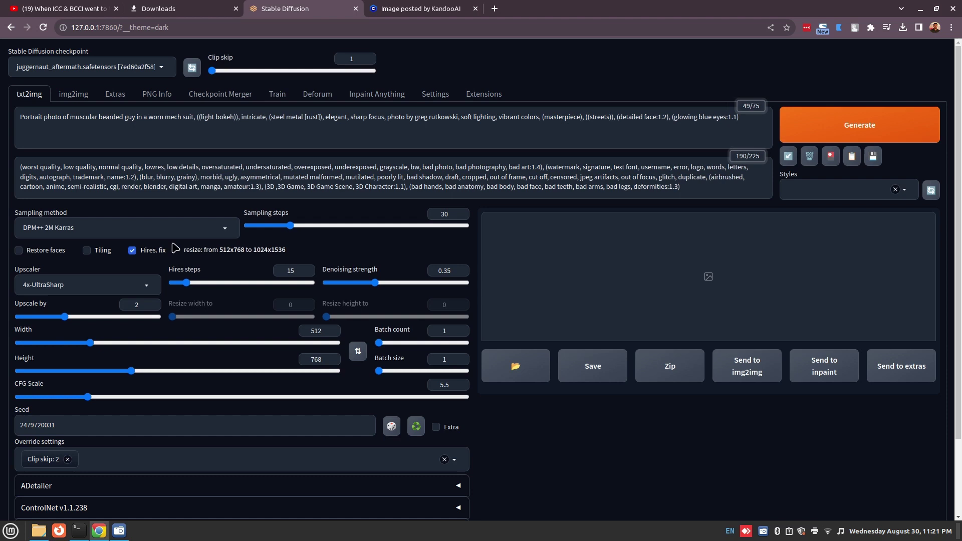
# Disable Hires. fix, generate the bearded mech-suit portrait, and reset the seed to -1
pyautogui.click(133, 251)
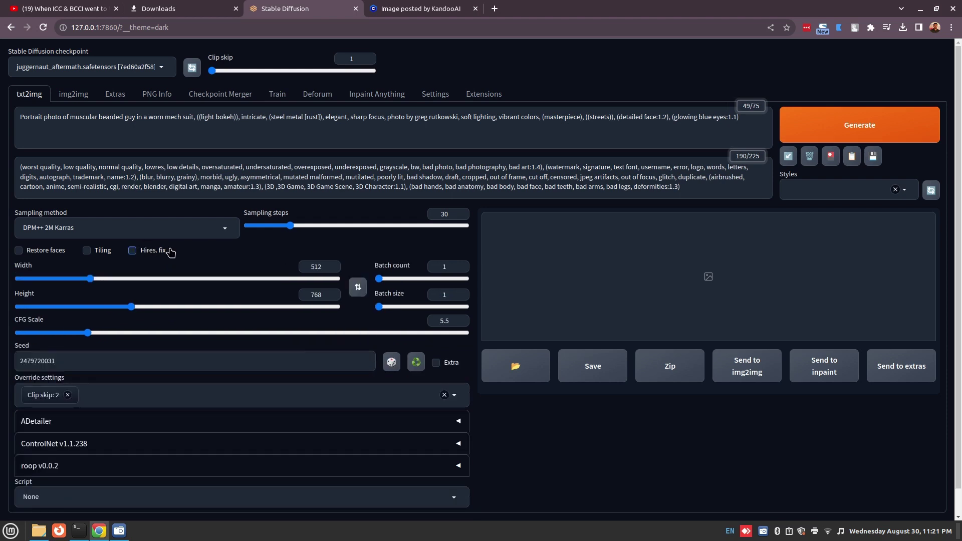
pyautogui.click(843, 129)
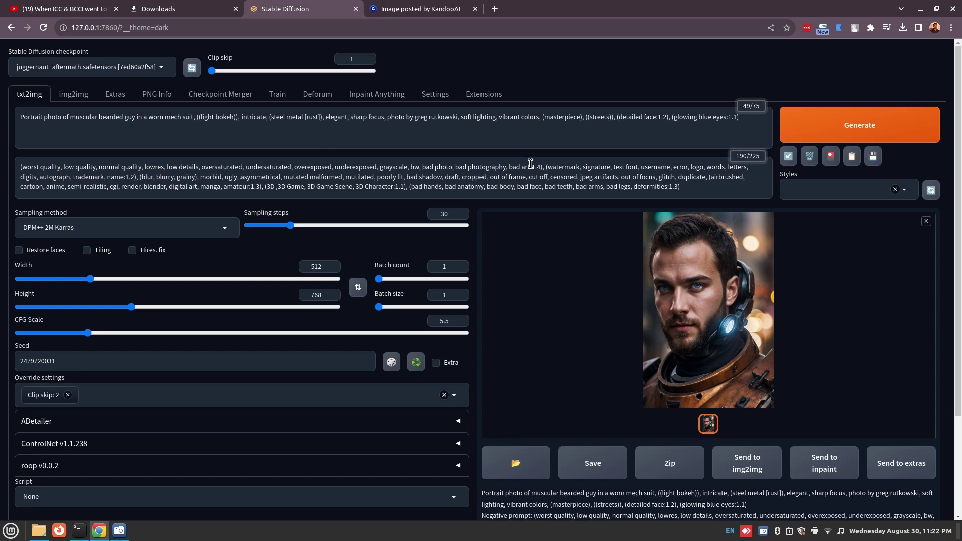
pyautogui.click(393, 363)
# Replace 'muscular bearded guy' with 'slim golden haired foxy lady', generate, and preview the portrait full-screen
pyautogui.moveTo(70, 116); pyautogui.dragTo(136, 125)
pyautogui.write('slim')
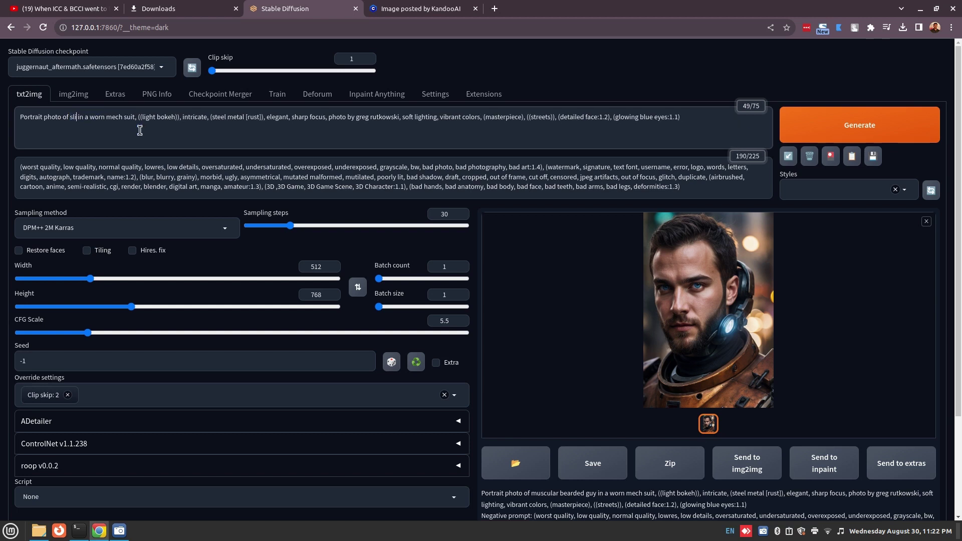
pyautogui.write(' golden haired')
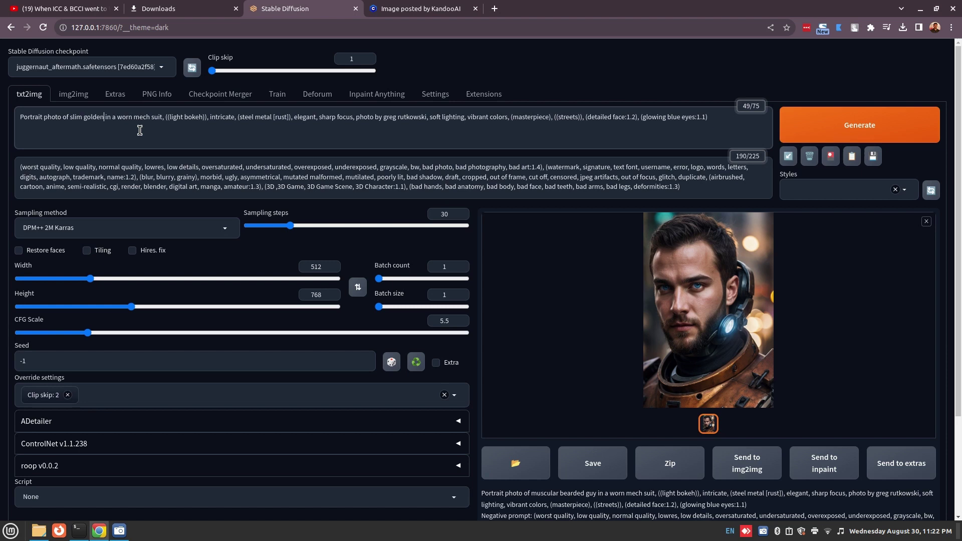
pyautogui.write(' fox')
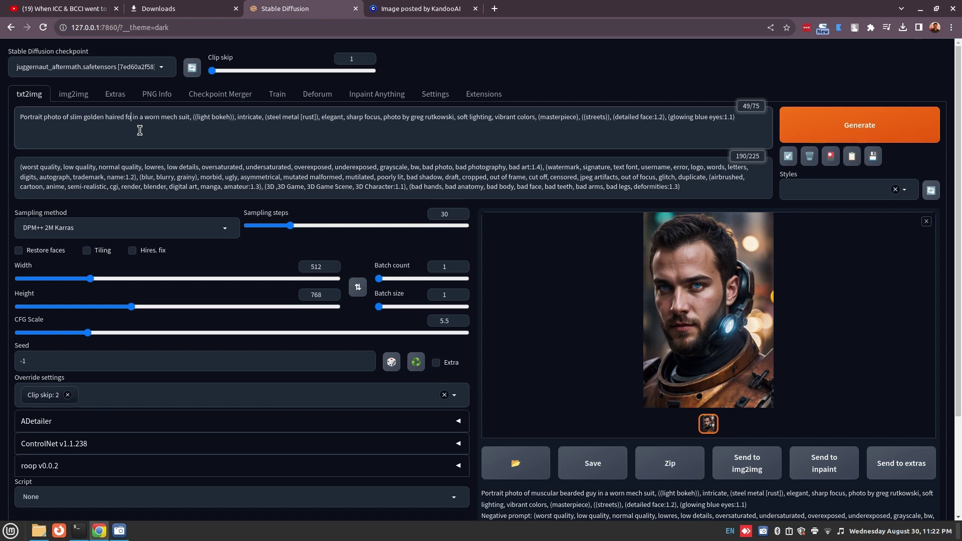
pyautogui.write('y lady')
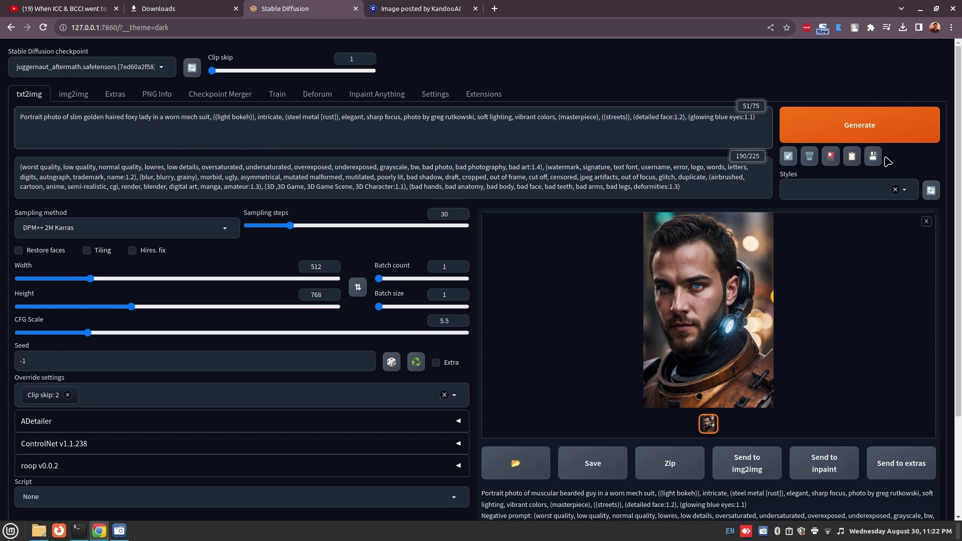
pyautogui.click(876, 125)
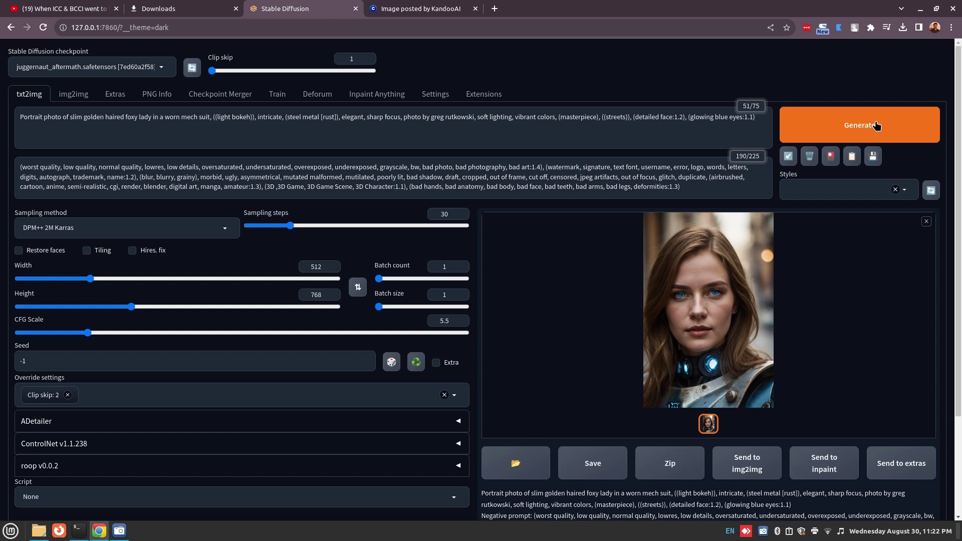
pyautogui.click(715, 291)
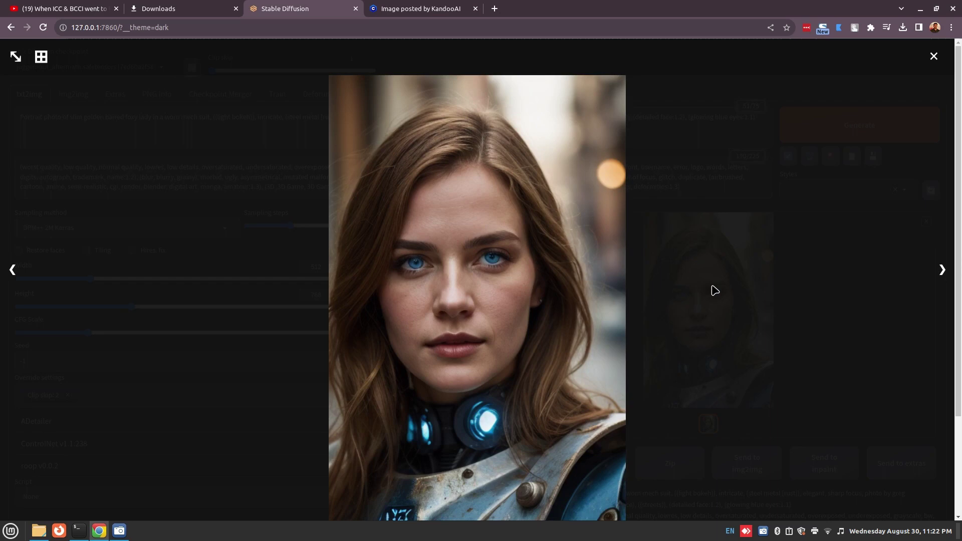
pyautogui.click(822, 321)
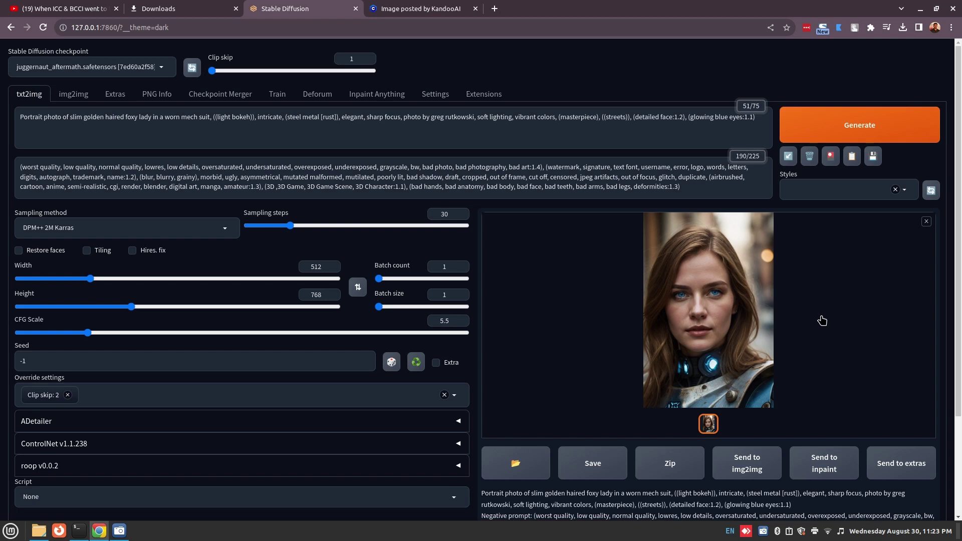
# Replace the entire positive prompt with the pasted mermaid-under-water prompt
pyautogui.click(635, 116)
pyautogui.hotkey('ctrl', 'a')
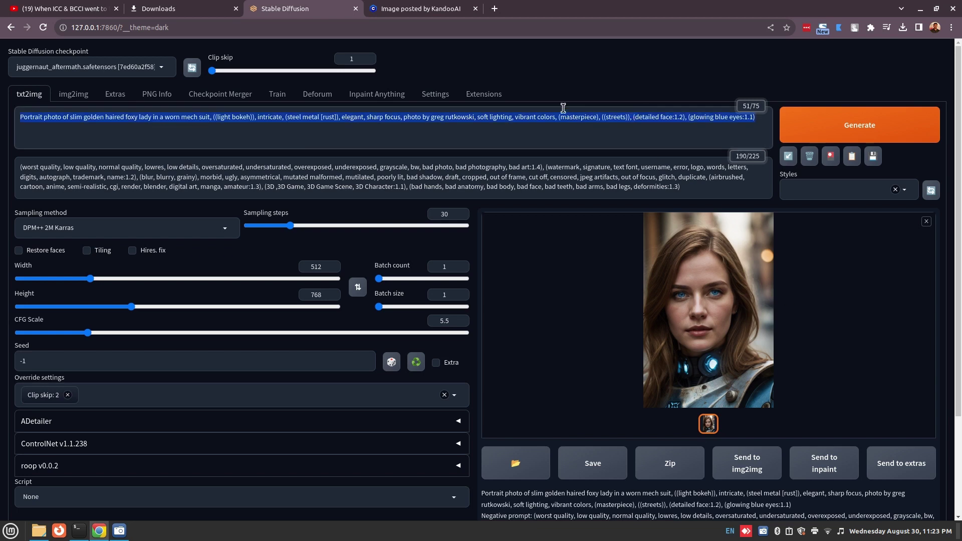
pyautogui.hotkey('ctrl', 'v')
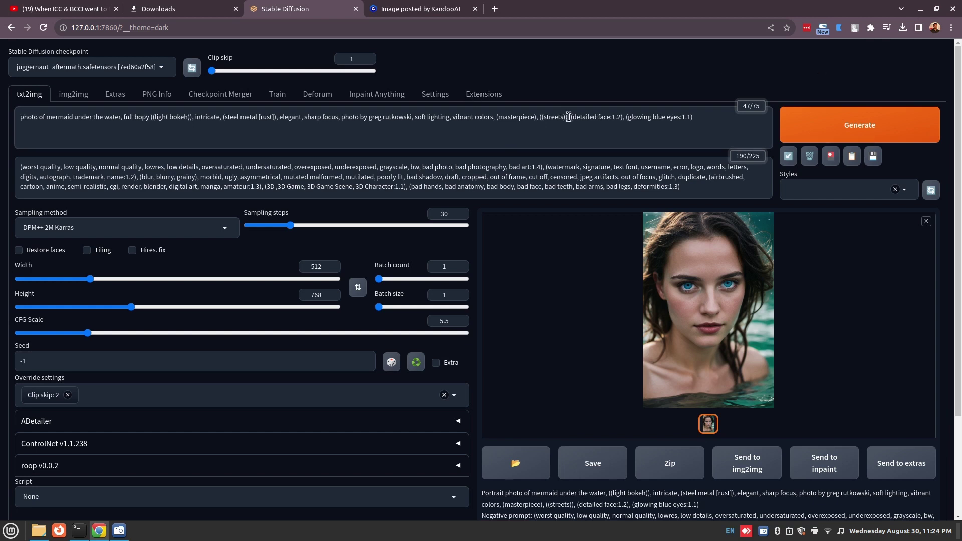
# Delete the ((streets)), (glowing blue eyes:1.1) and (steel metal [rust]) terms from the prompt
pyautogui.moveTo(570, 117); pyautogui.dragTo(540, 115)
pyautogui.press('BackSpace')
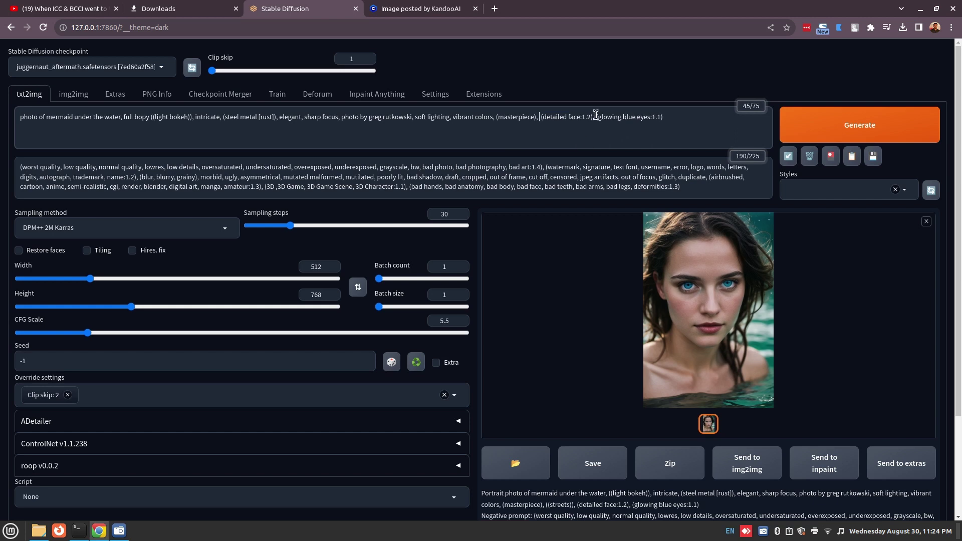
pyautogui.moveTo(600, 115); pyautogui.dragTo(677, 111)
pyautogui.press('BackSpace')
pyautogui.press('BackSpace')
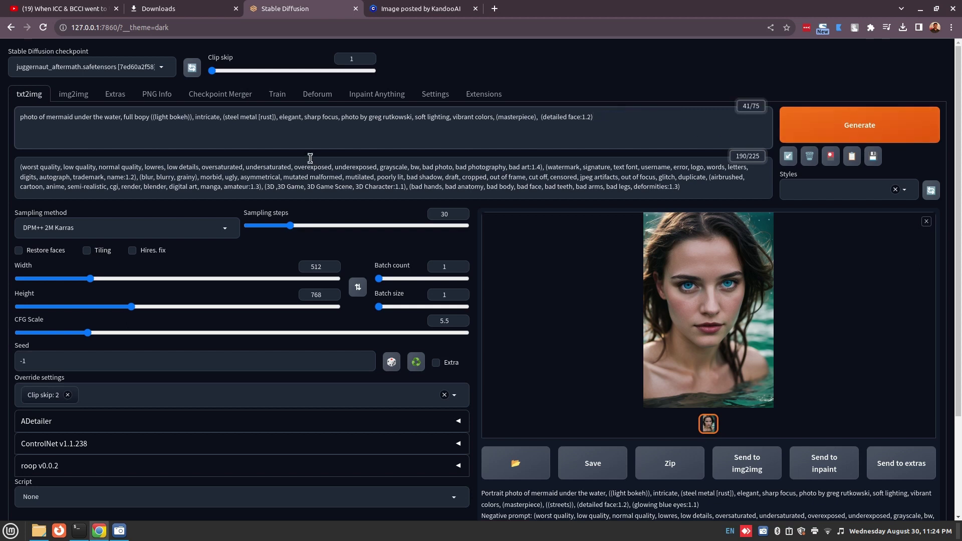
pyautogui.click(279, 116)
pyautogui.press('BackSpace')
pyautogui.press('BackSpace')
pyautogui.press('BackSpace')
pyautogui.press('BackSpace')
pyautogui.press('BackSpace')
pyautogui.press('BackSpace')
pyautogui.press('BackSpace')
pyautogui.press('BackSpace')
pyautogui.press('BackSpace')
pyautogui.press('BackSpace')
pyautogui.press('BackSpace')
pyautogui.press('BackSpace')
pyautogui.press('BackSpace')
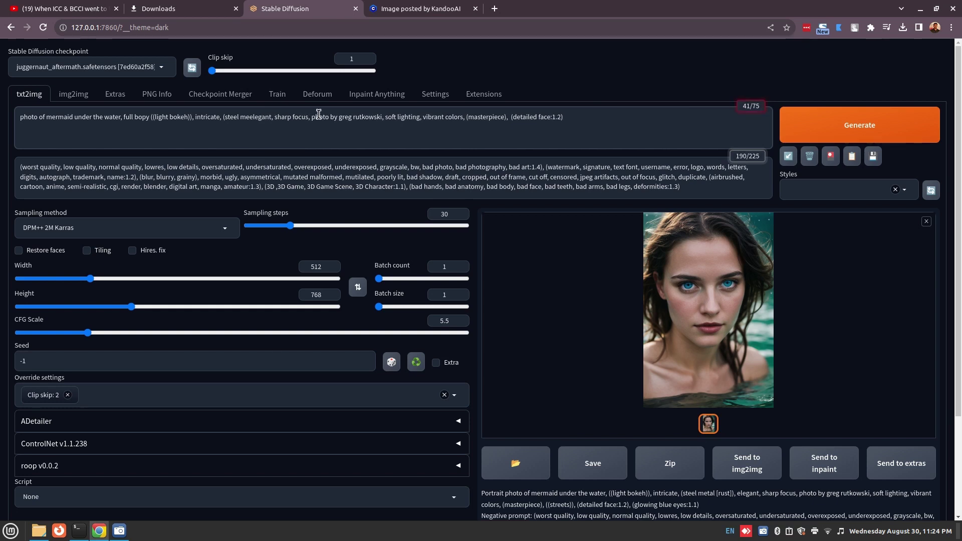
pyautogui.press('BackSpace')
pyautogui.press('BackSpace')
pyautogui.press('BackSpace')
pyautogui.press('BackSpace')
pyautogui.press('BackSpace')
pyautogui.press('BackSpace')
pyautogui.press('BackSpace')
pyautogui.press('BackSpace')
pyautogui.press('BackSpace')
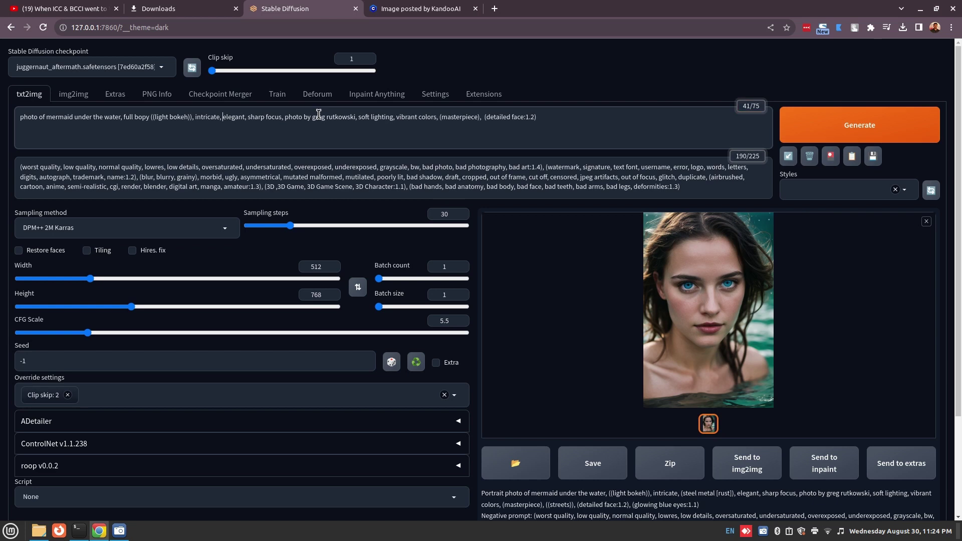
# Generate a new image from the trimmed 37-token mermaid prompt
pyautogui.click(863, 138)
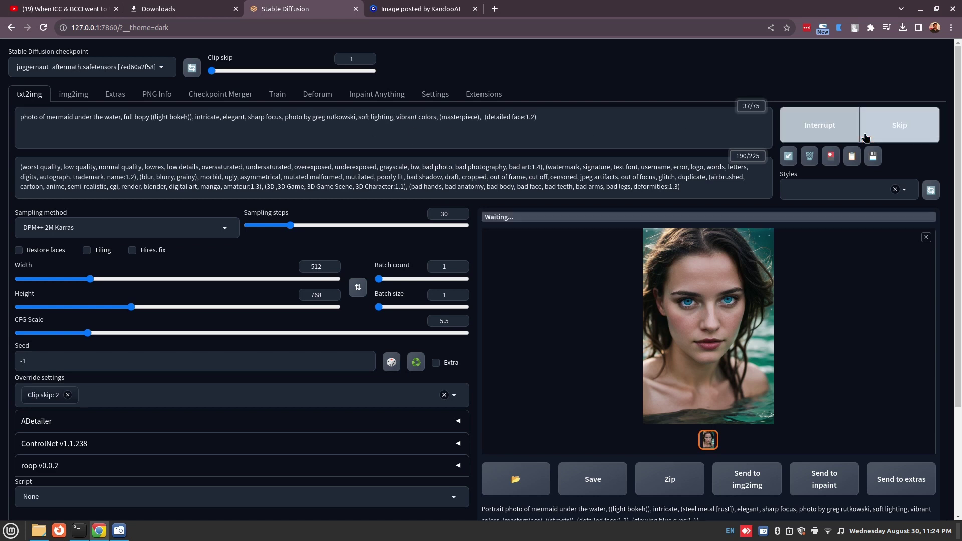